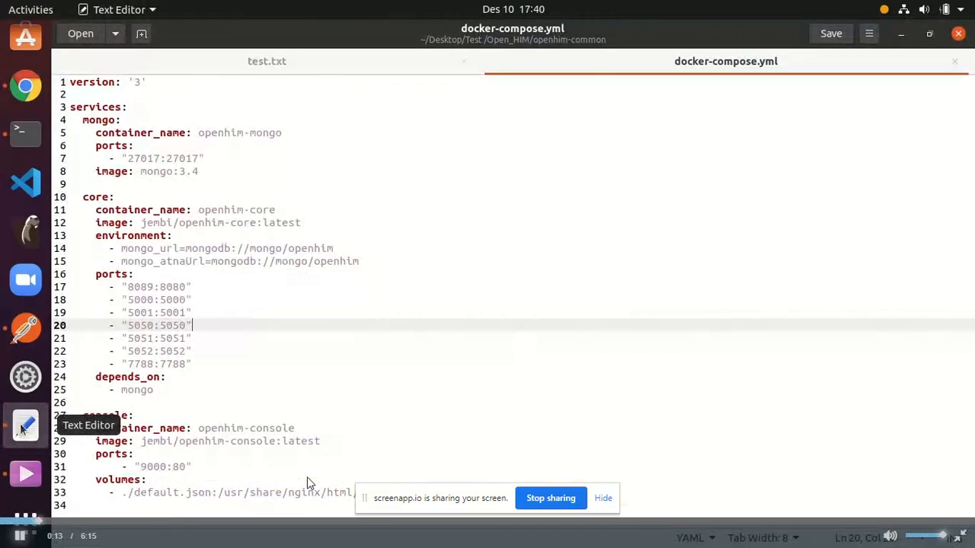
pyautogui.click(20, 537)
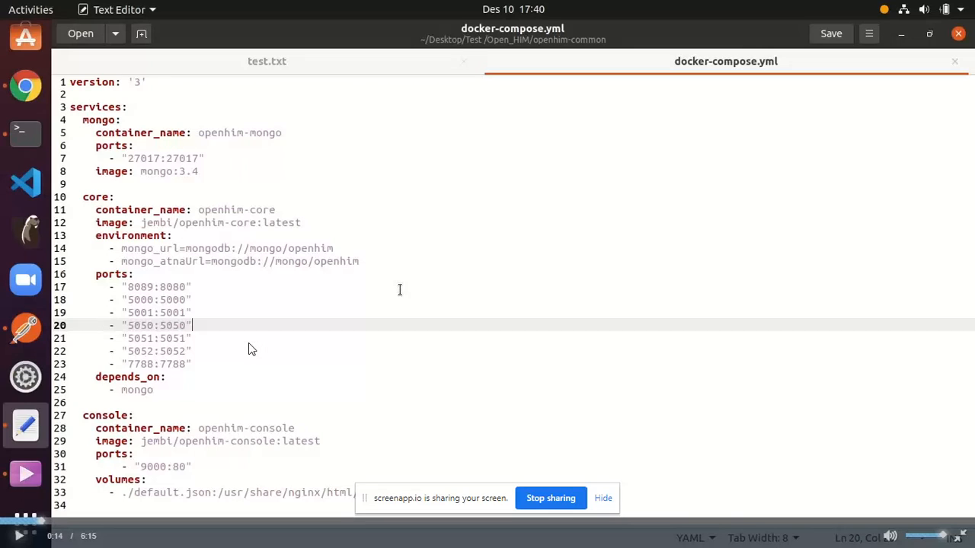
pyautogui.click(19, 535)
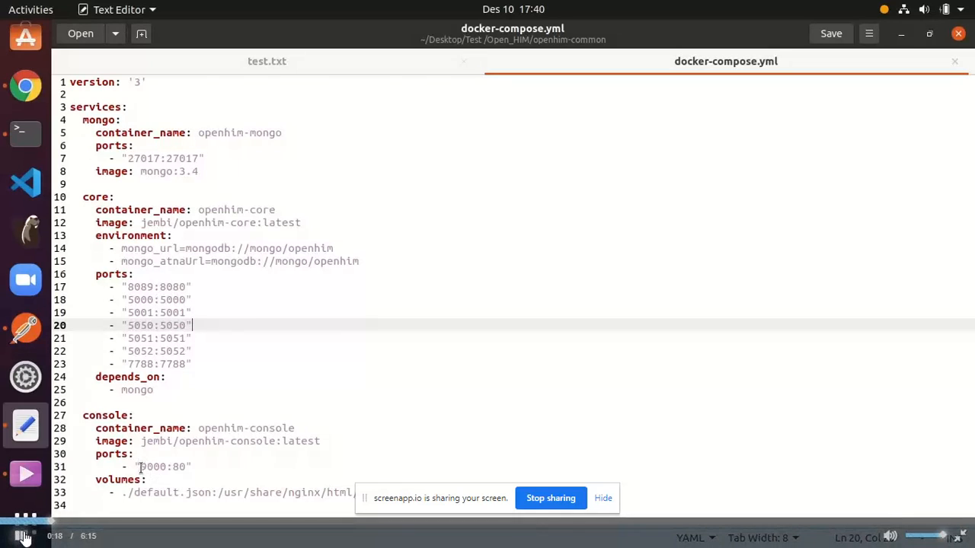
pyautogui.click(18, 535)
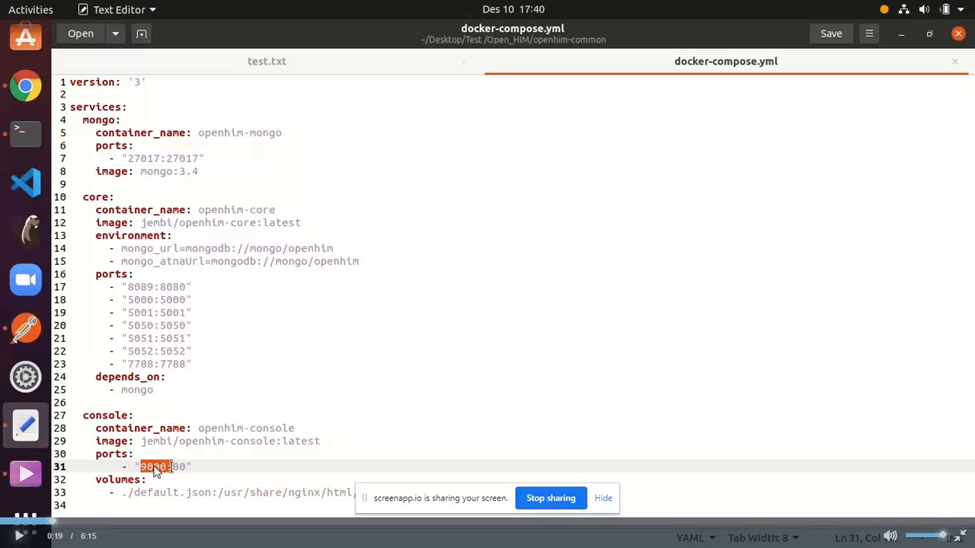
pyautogui.click(20, 535)
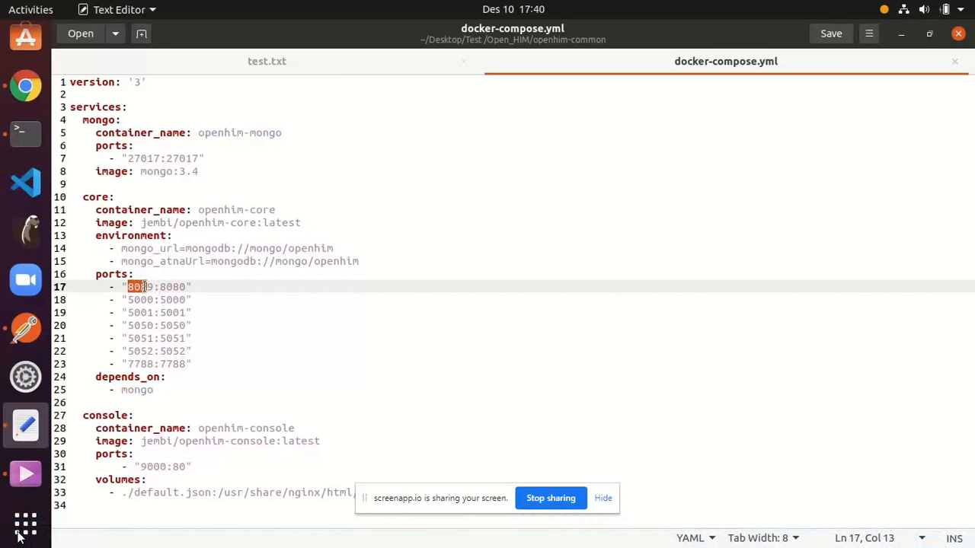
pyautogui.click(22, 534)
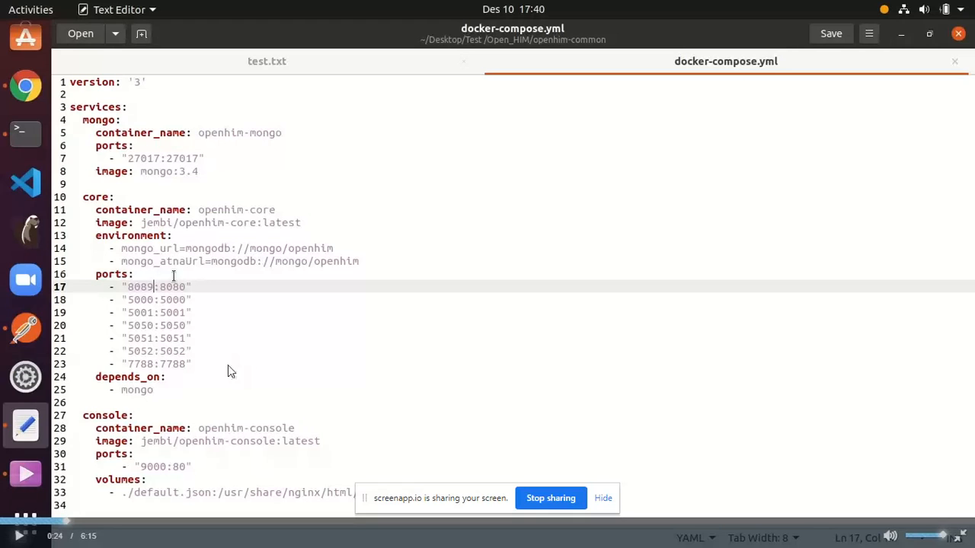
pyautogui.click(21, 537)
pyautogui.click(20, 537)
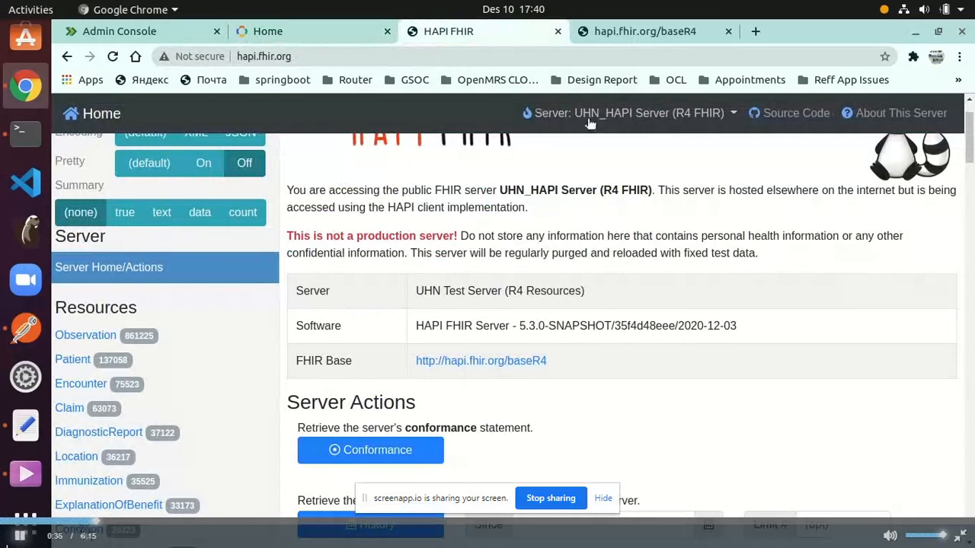
pyautogui.click(19, 536)
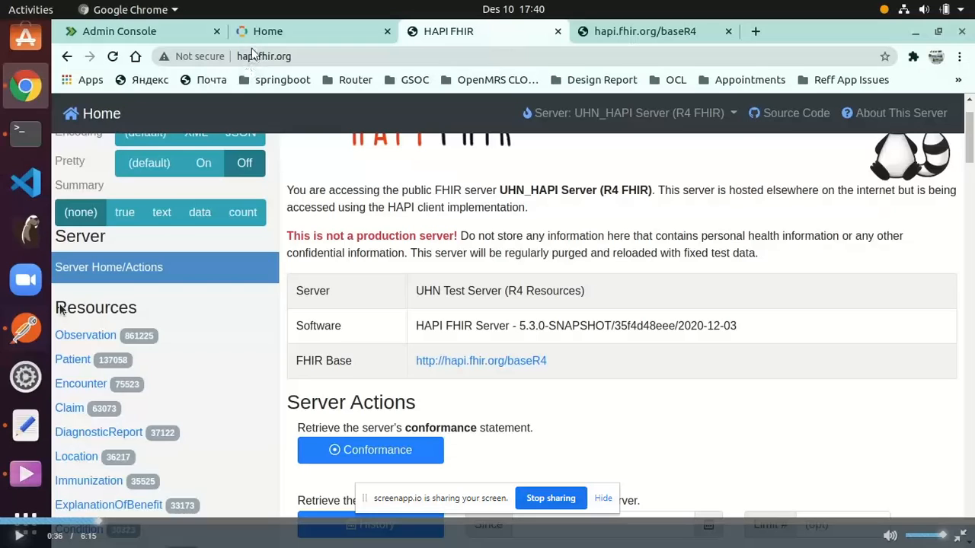
pyautogui.click(19, 537)
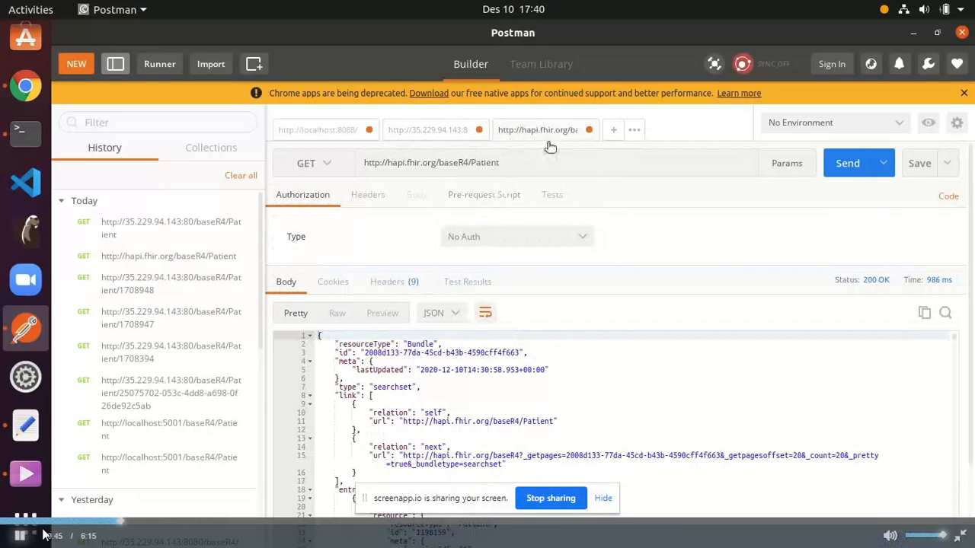
pyautogui.click(20, 536)
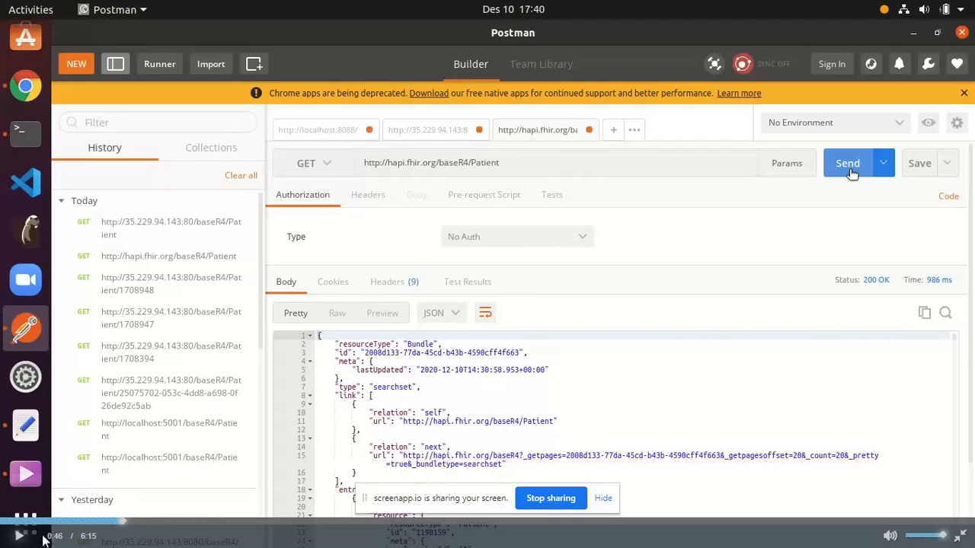
pyautogui.click(20, 535)
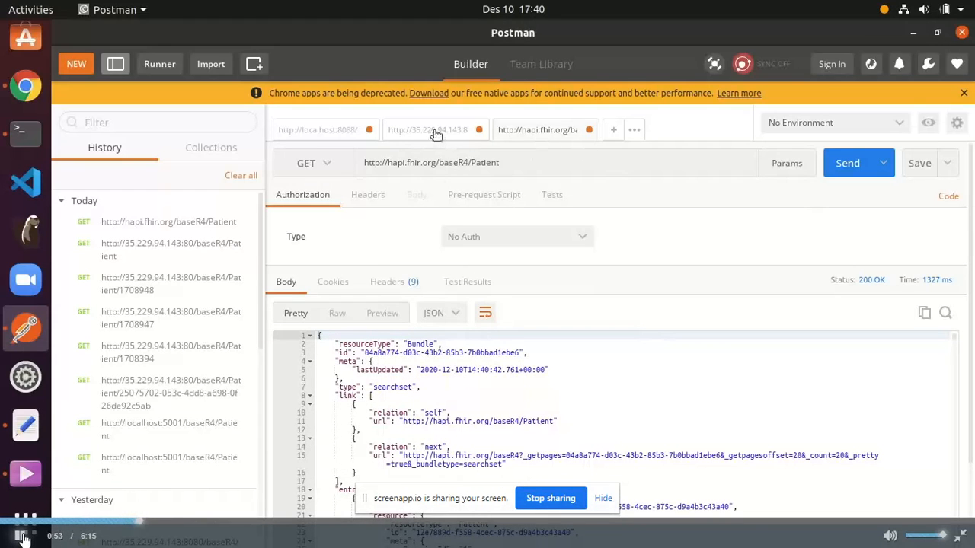
pyautogui.click(23, 539)
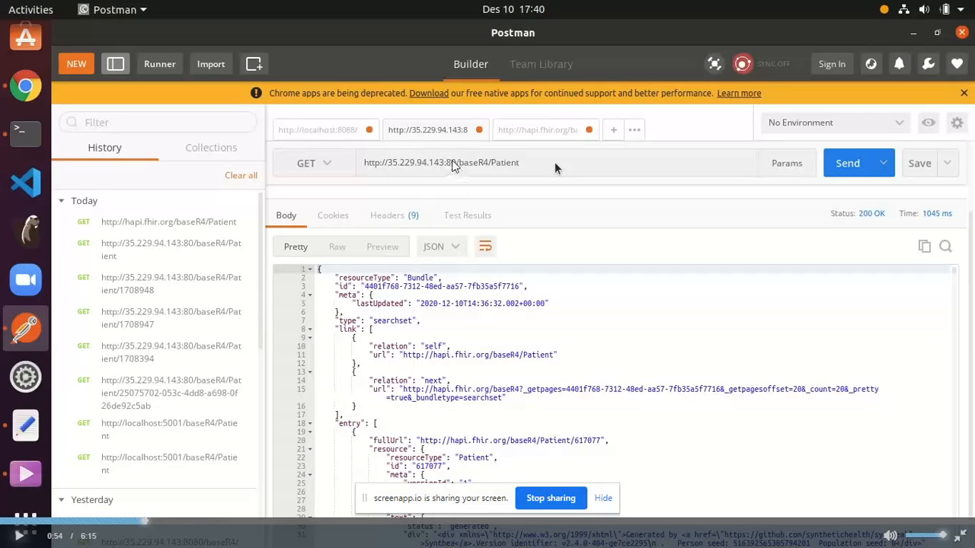
pyautogui.press('space')
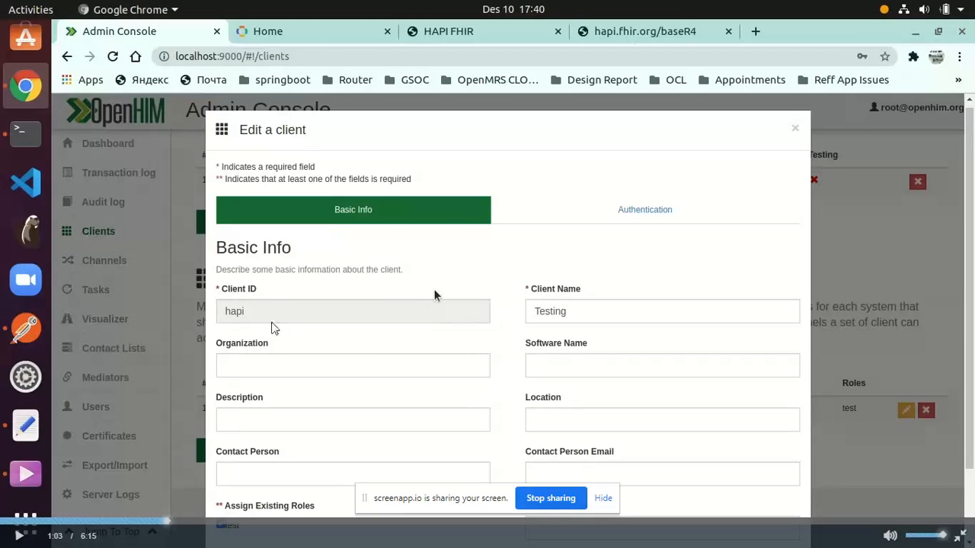
pyautogui.click(15, 536)
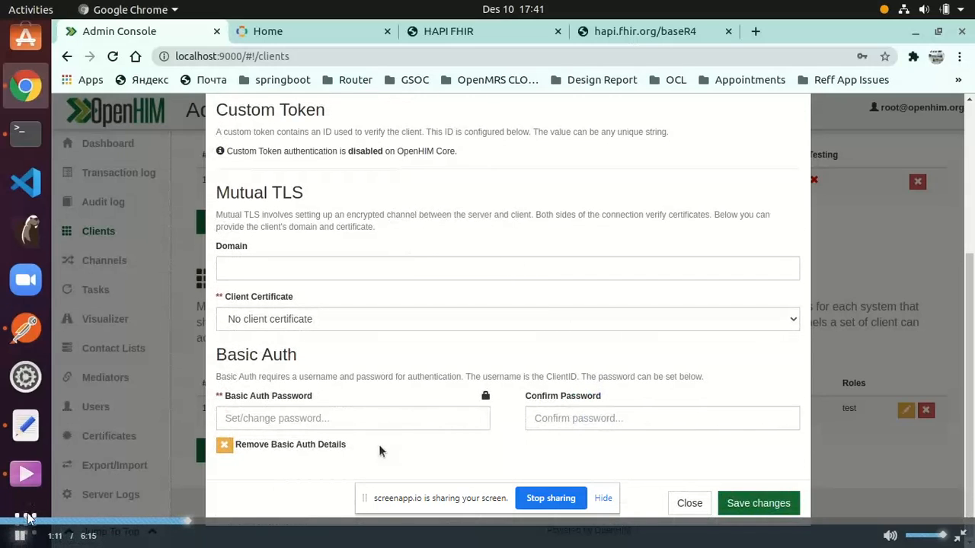
pyautogui.click(21, 536)
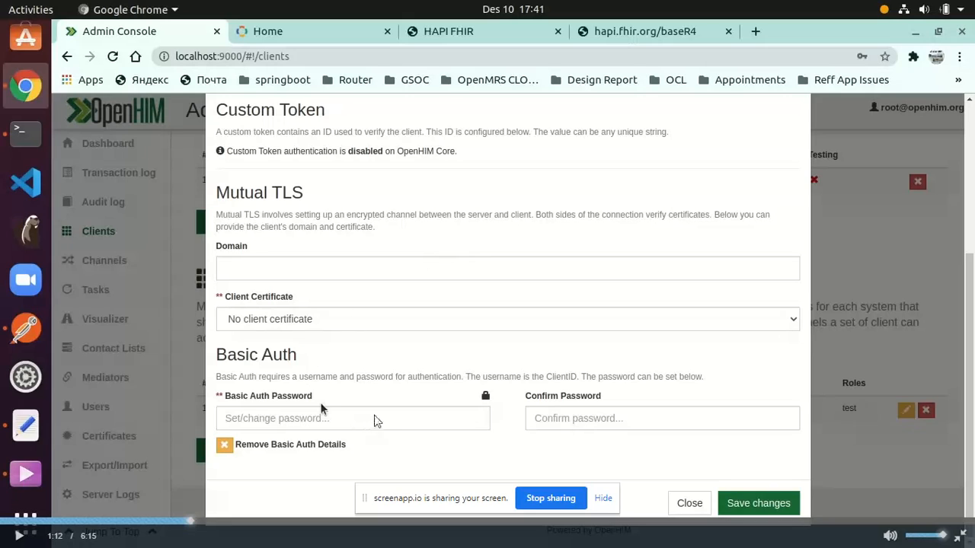
pyautogui.click(21, 534)
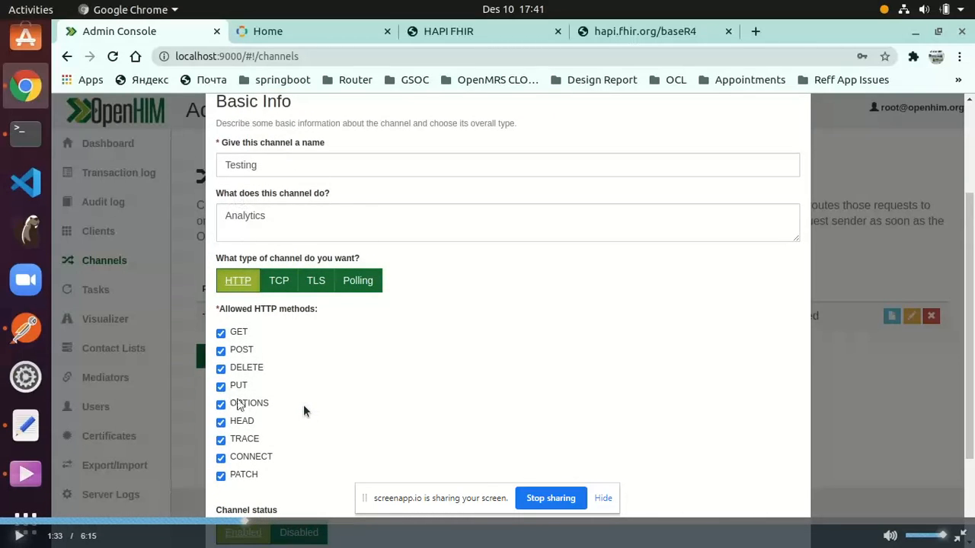
pyautogui.click(35, 525)
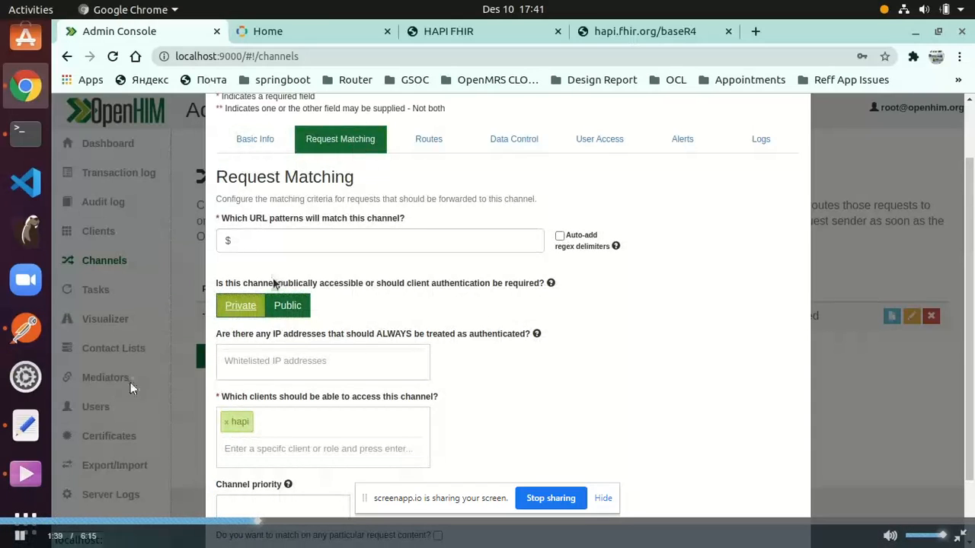
pyautogui.click(16, 536)
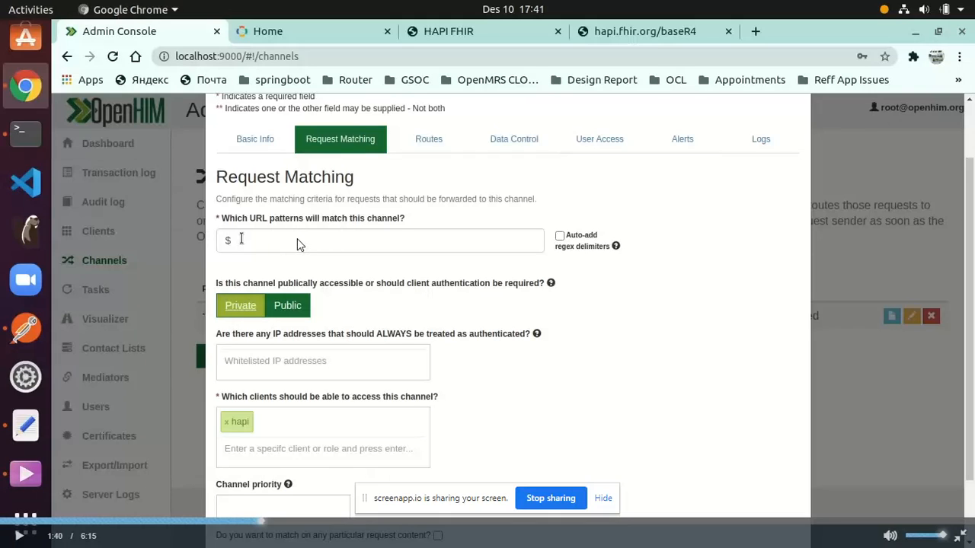
pyautogui.click(18, 539)
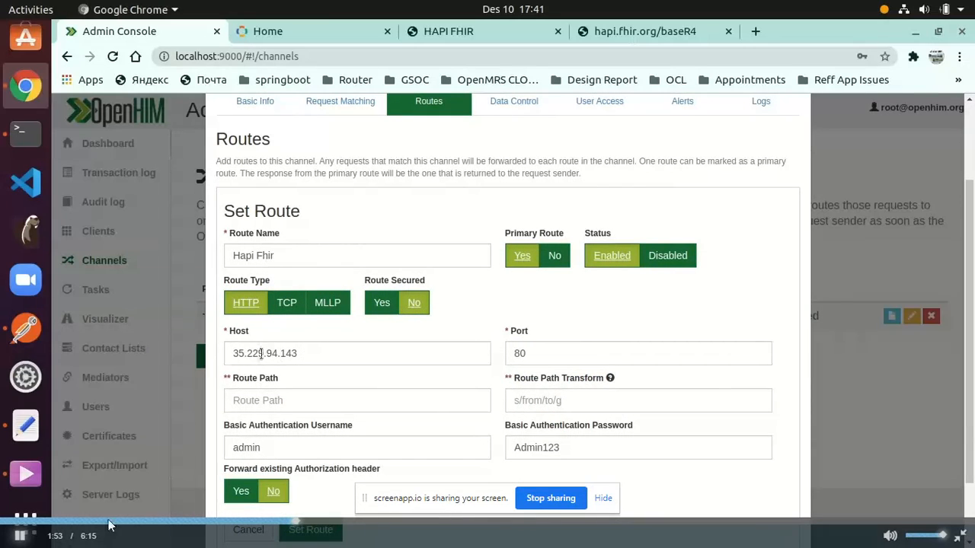
pyautogui.click(21, 536)
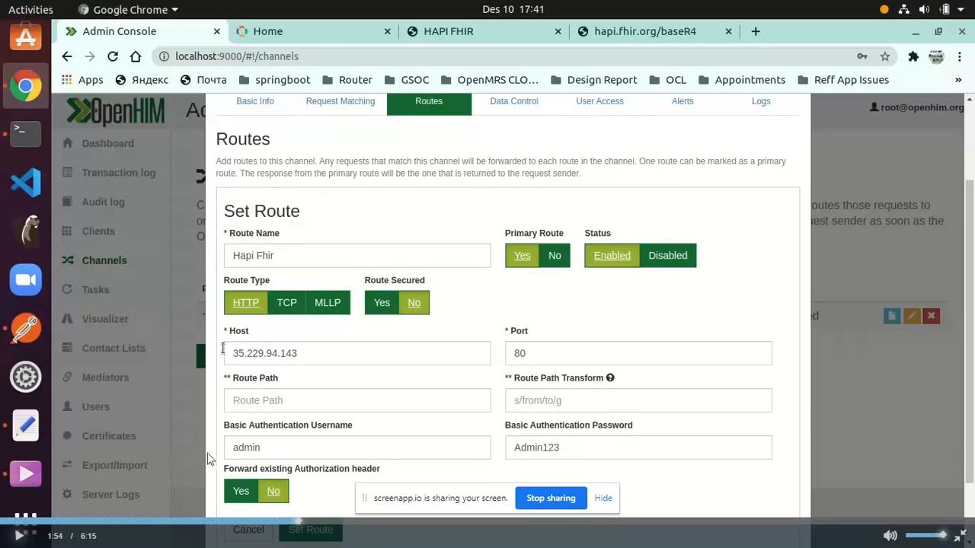
pyautogui.click(19, 535)
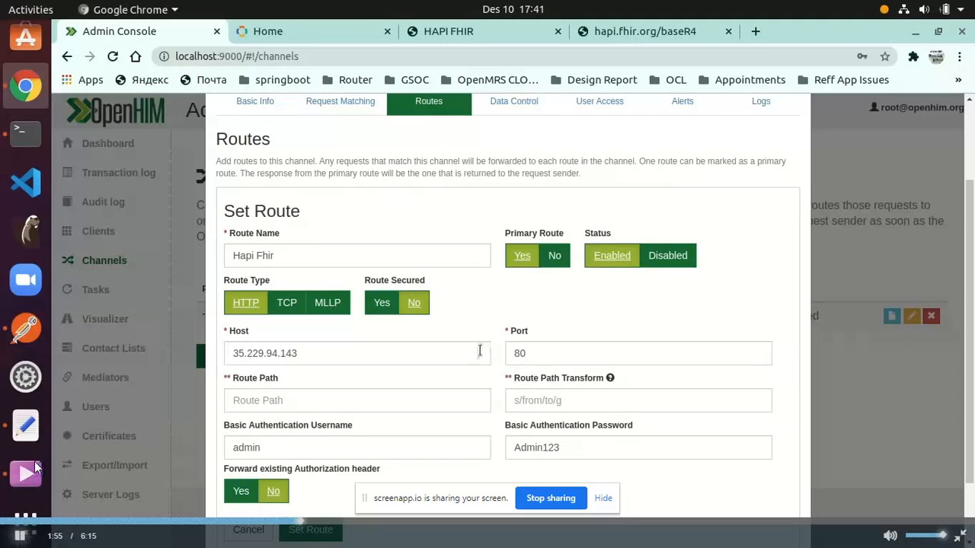
pyautogui.click(19, 535)
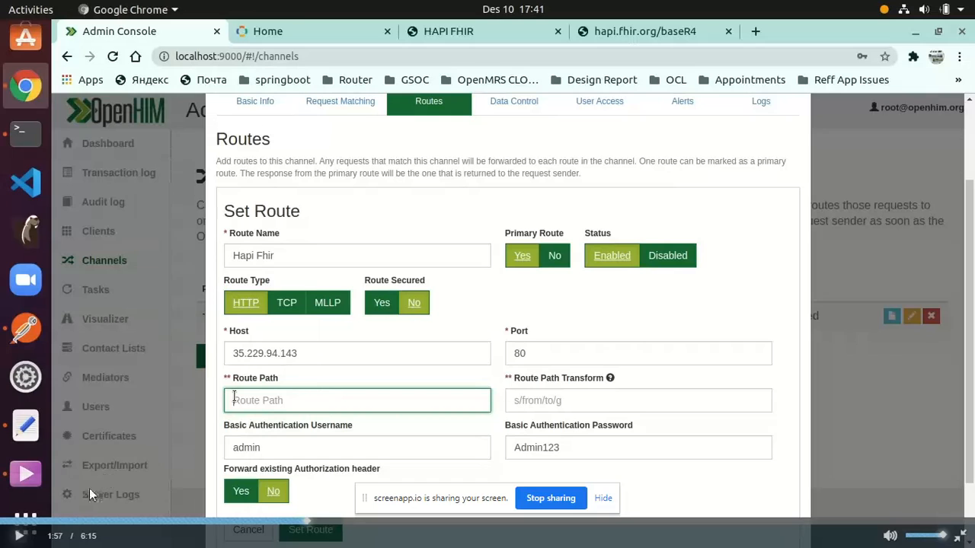
pyautogui.click(23, 537)
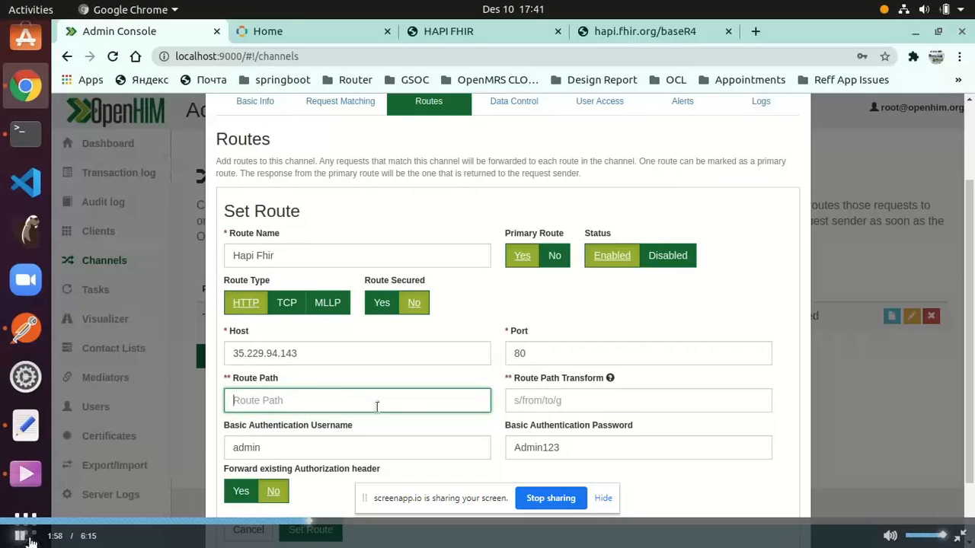
pyautogui.click(23, 537)
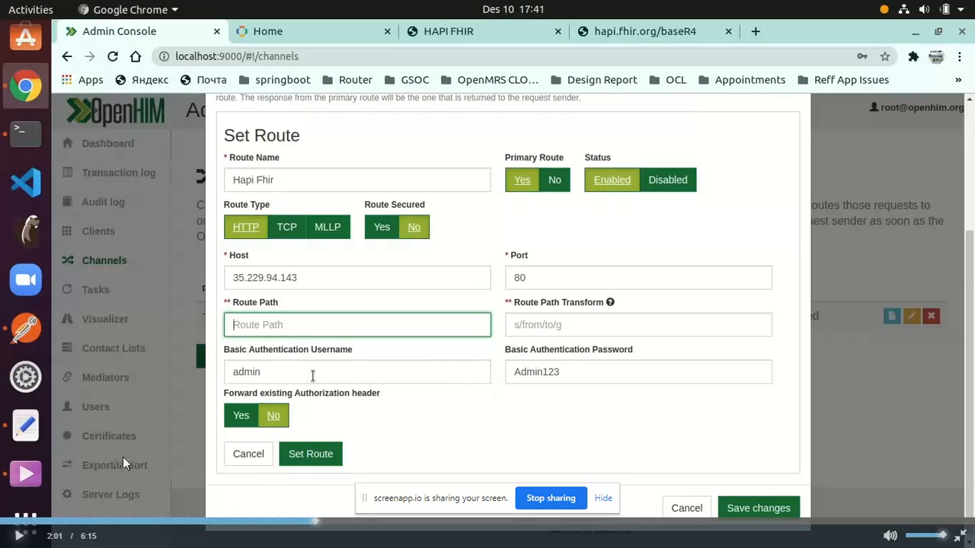
pyautogui.click(19, 536)
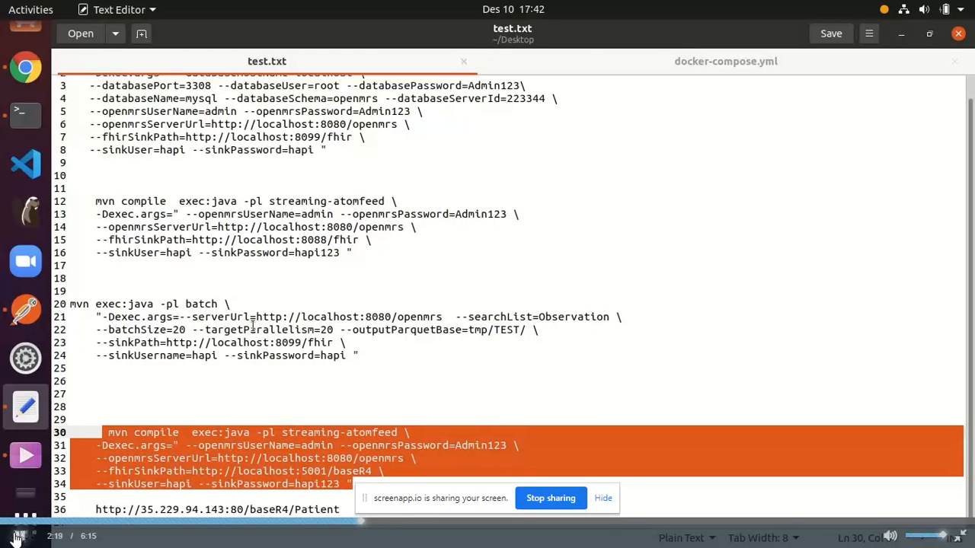
# - Open the openmrs-fhir-analytics folder inside Tickets/Analytics/test on the desktop and maximize the file window
pyautogui.click(320, 433)
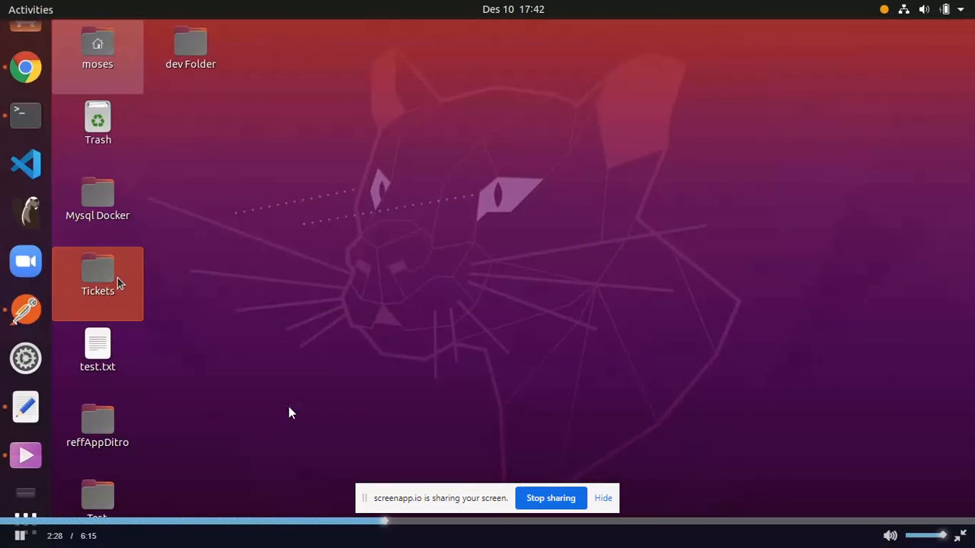
pyautogui.doubleClick(117, 284)
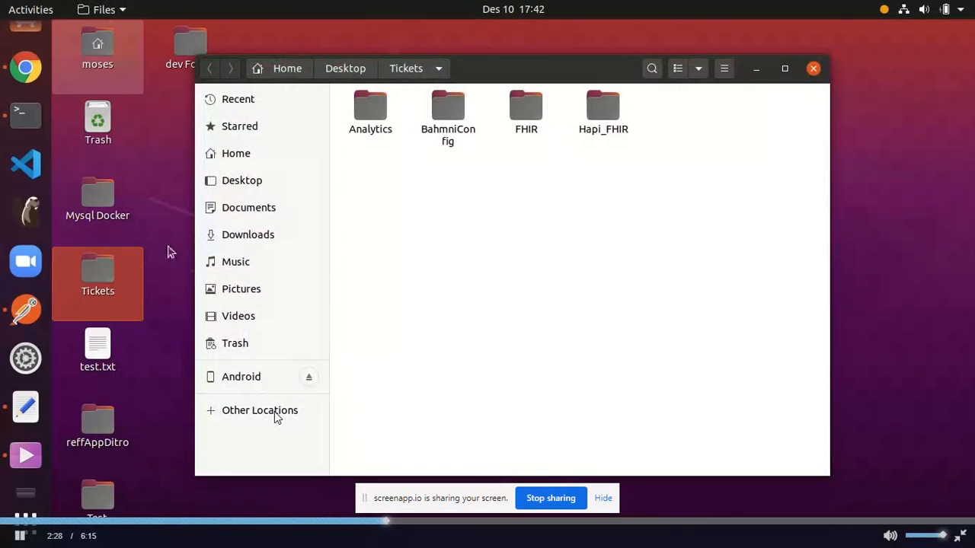
pyautogui.doubleClick(373, 111)
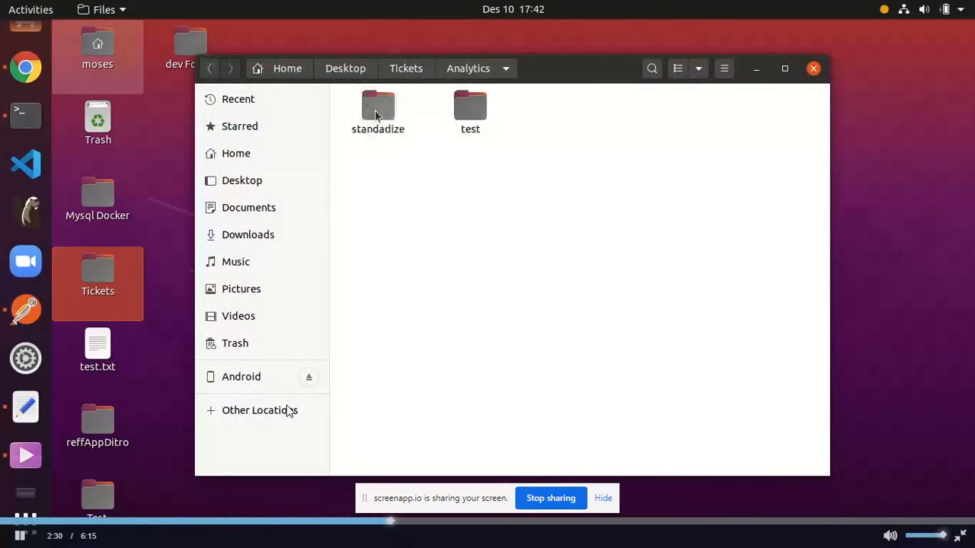
pyautogui.doubleClick(466, 117)
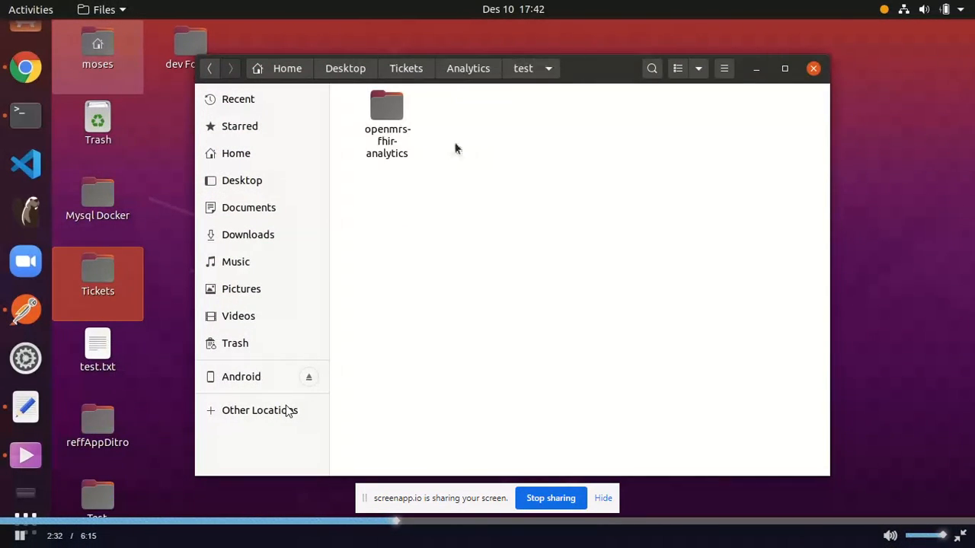
pyautogui.doubleClick(380, 112)
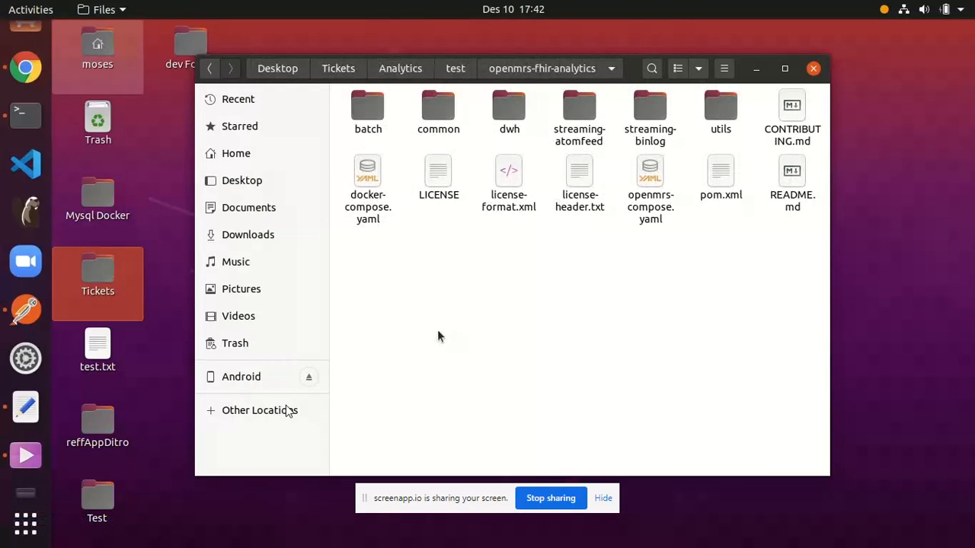
pyautogui.click(785, 69)
# - Open a terminal in the openmrs-fhir-analytics folder and maximize its window
pyautogui.rightClick(454, 344)
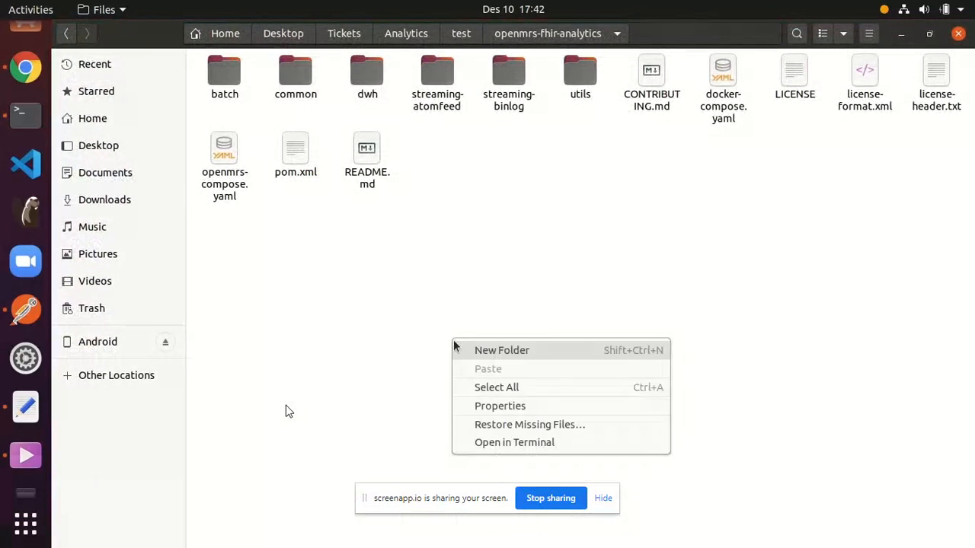
pyautogui.click(515, 443)
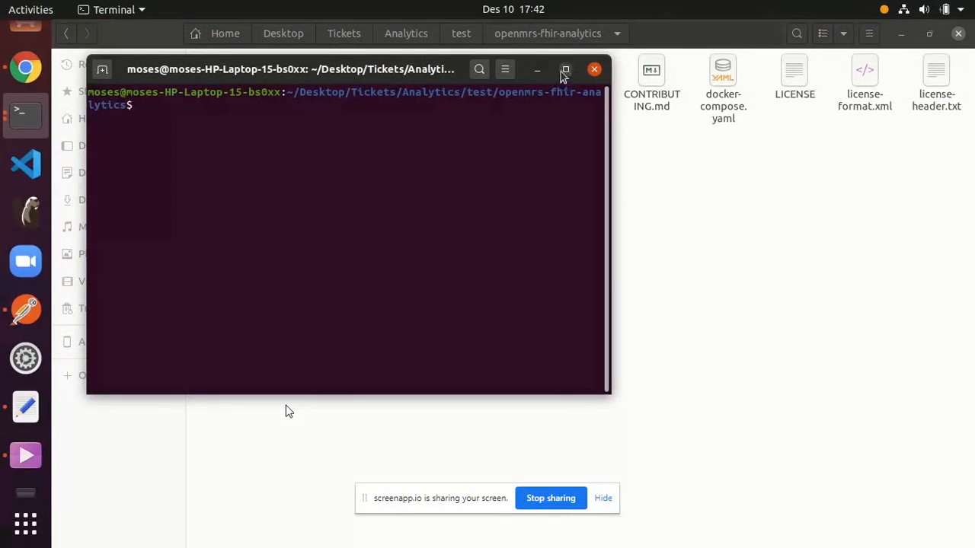
pyautogui.click(564, 70)
pyautogui.rightClick(350, 88)
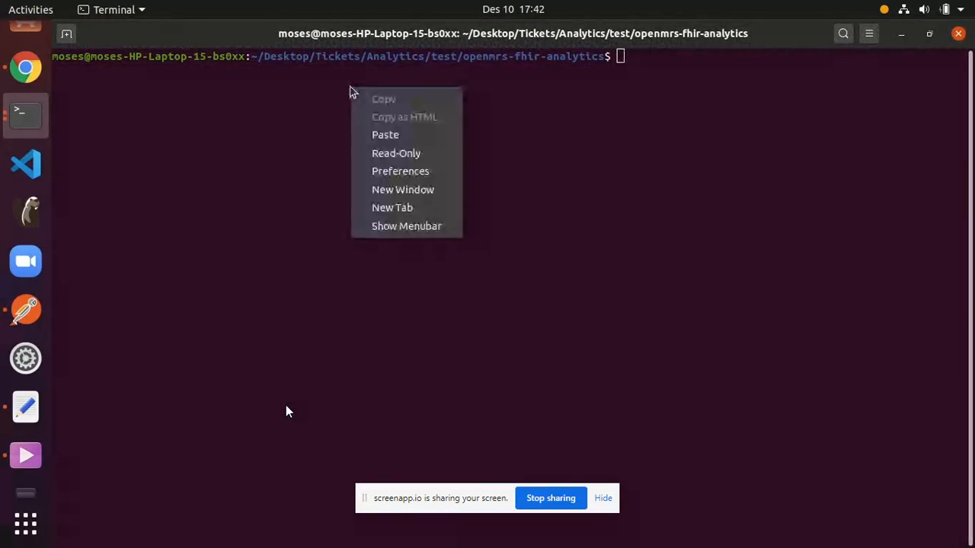
pyautogui.click(384, 135)
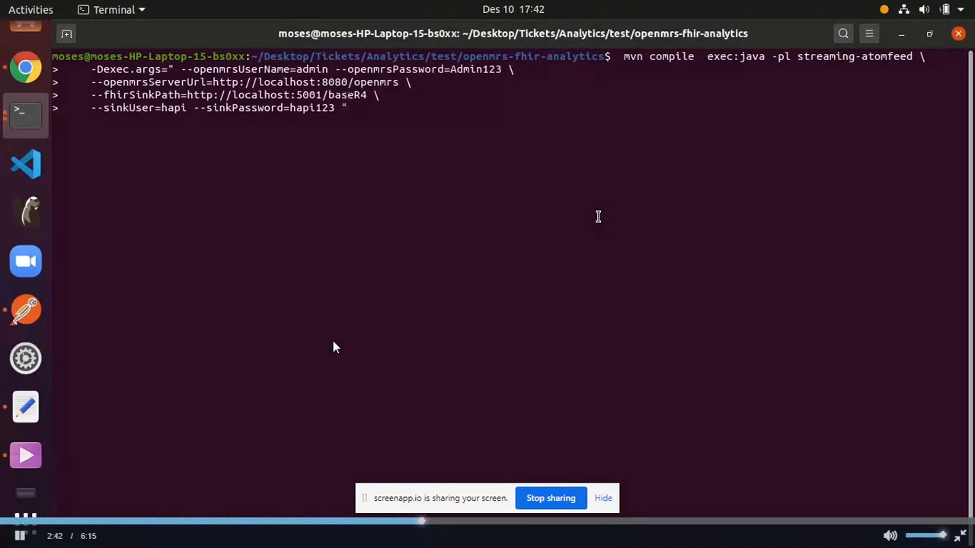
pyautogui.press('Return')
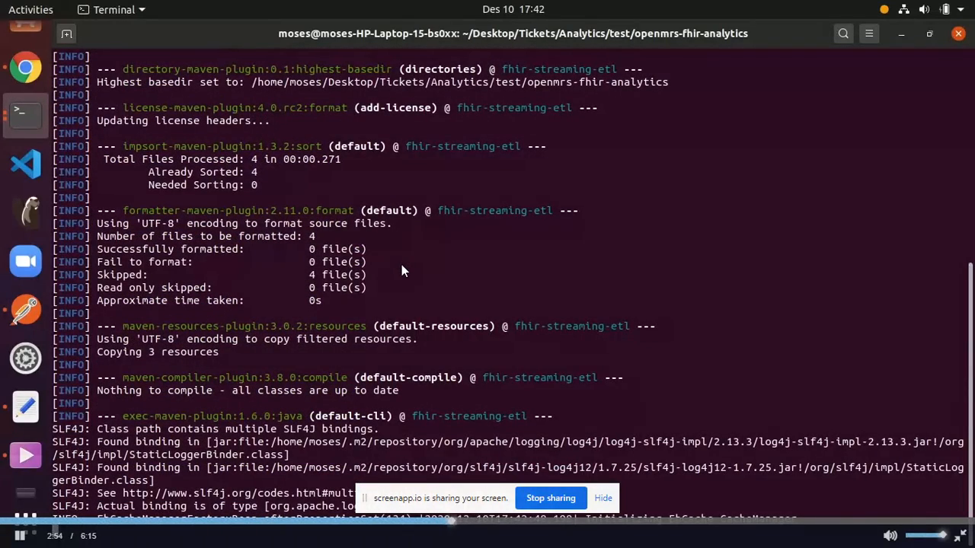
pyautogui.scroll(10, 337, 236)
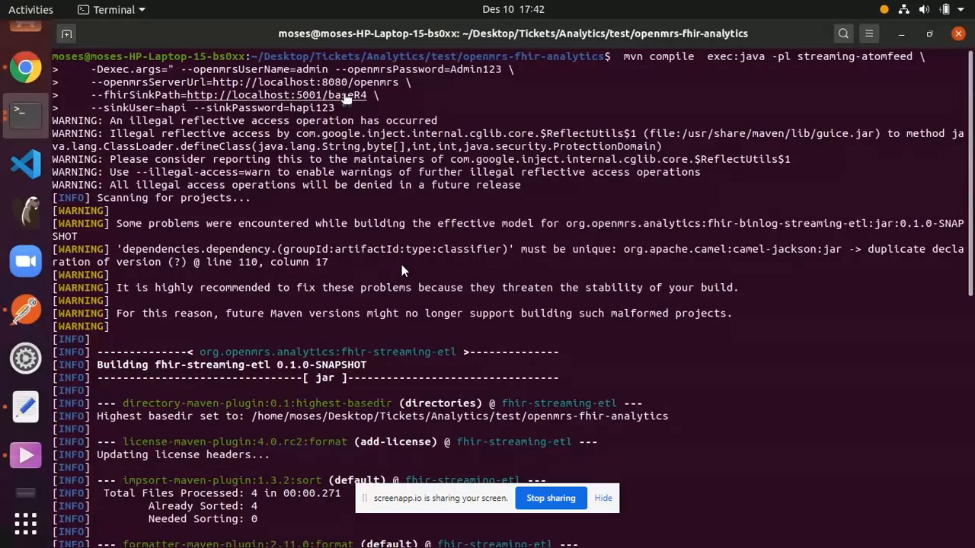
# - Switch to OpenMRS in Chrome and register a male test patient with name, birthdate and address, confirming the submission
pyautogui.scroll(-15, 542, 299)
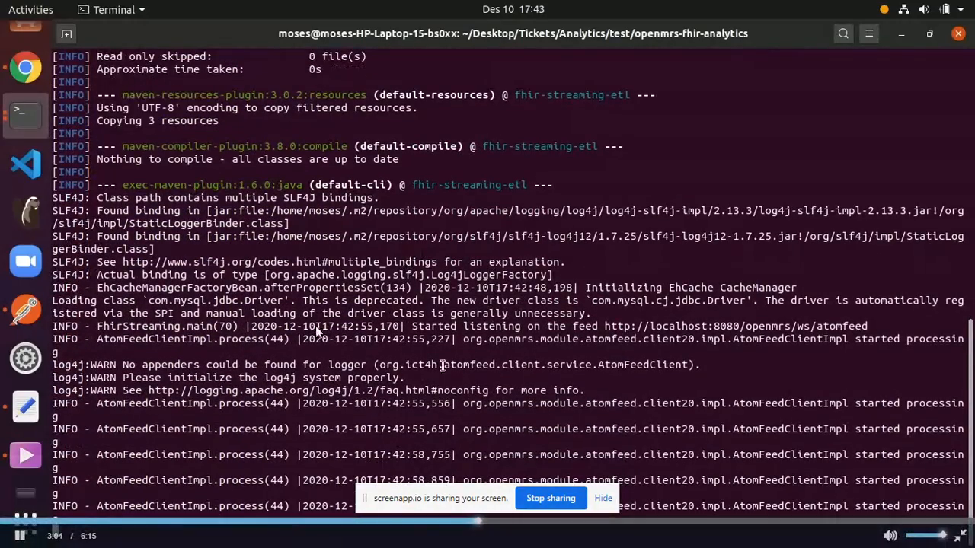
pyautogui.click(26, 67)
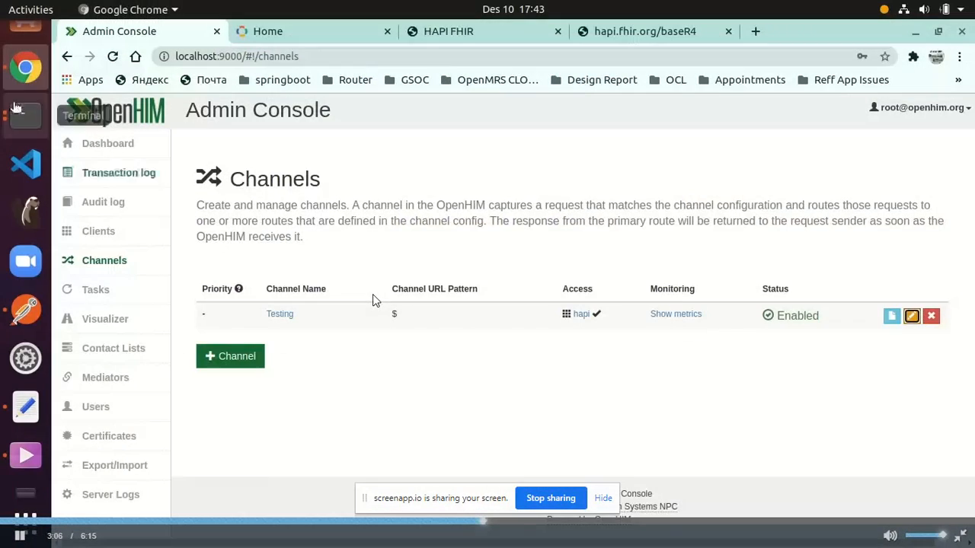
pyautogui.click(289, 34)
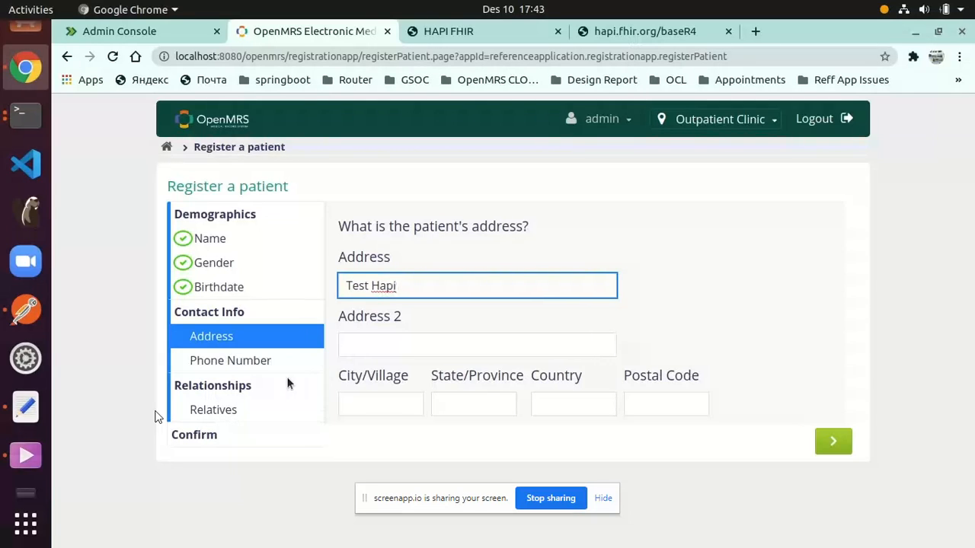
pyautogui.click(196, 439)
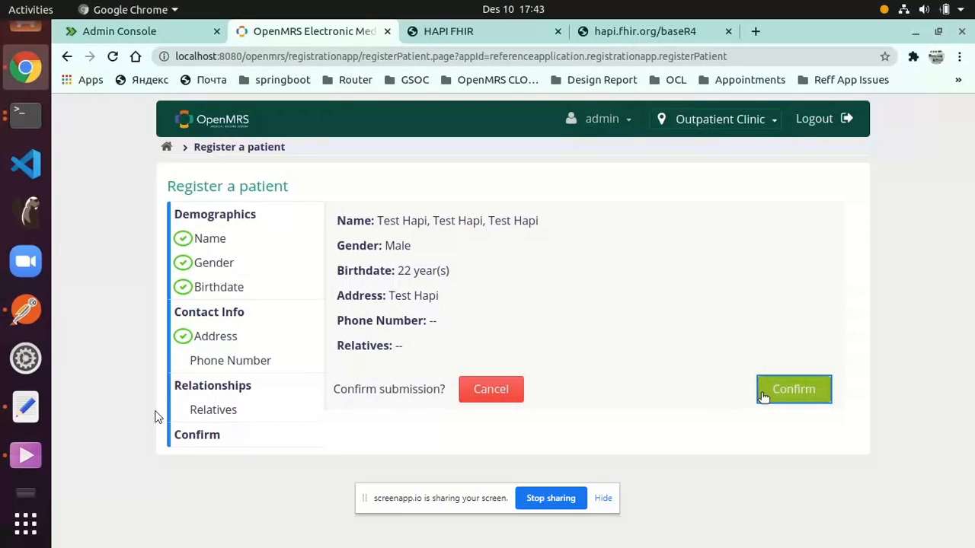
pyautogui.click(796, 393)
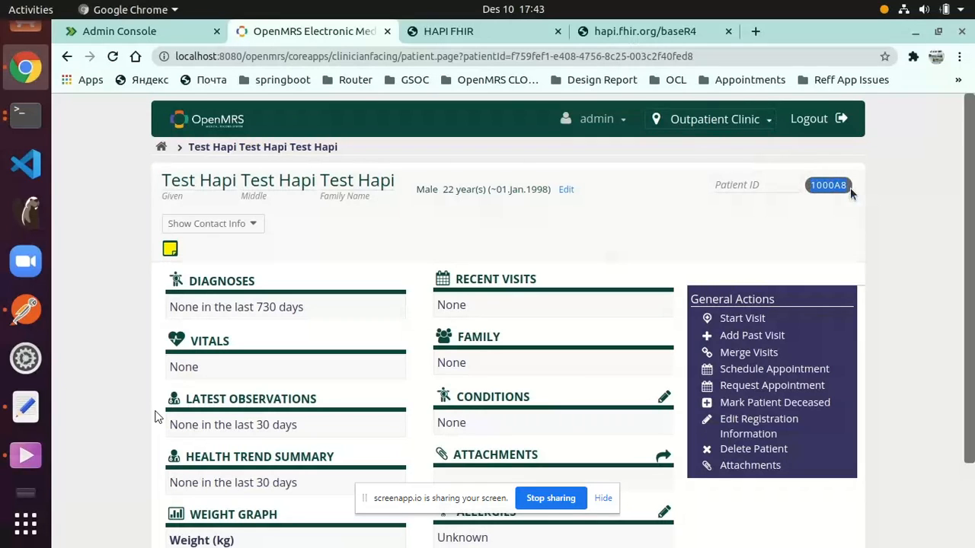
# - Open the OpenHIM transaction log and examine the details of the GET /baseR4/metadata transaction, including its request and response
pyautogui.click(133, 30)
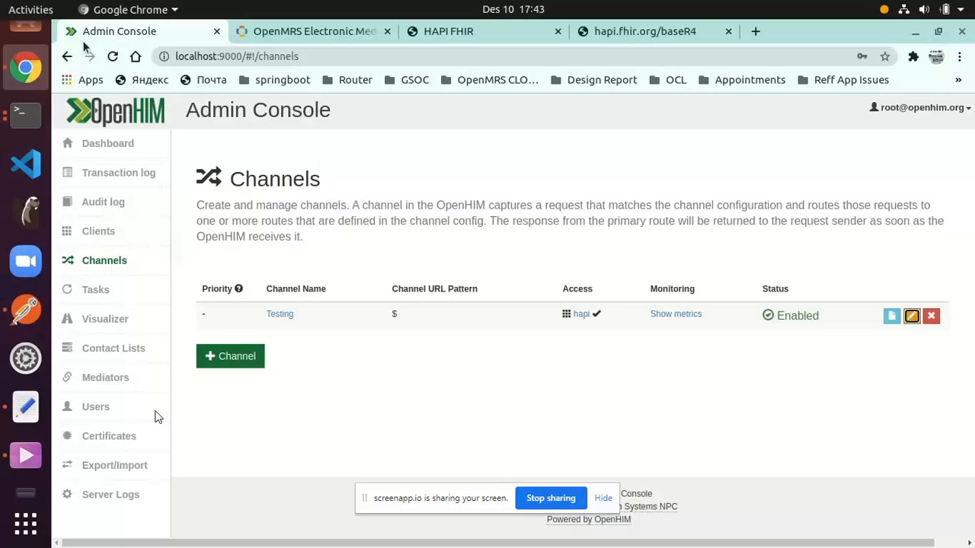
pyautogui.click(111, 175)
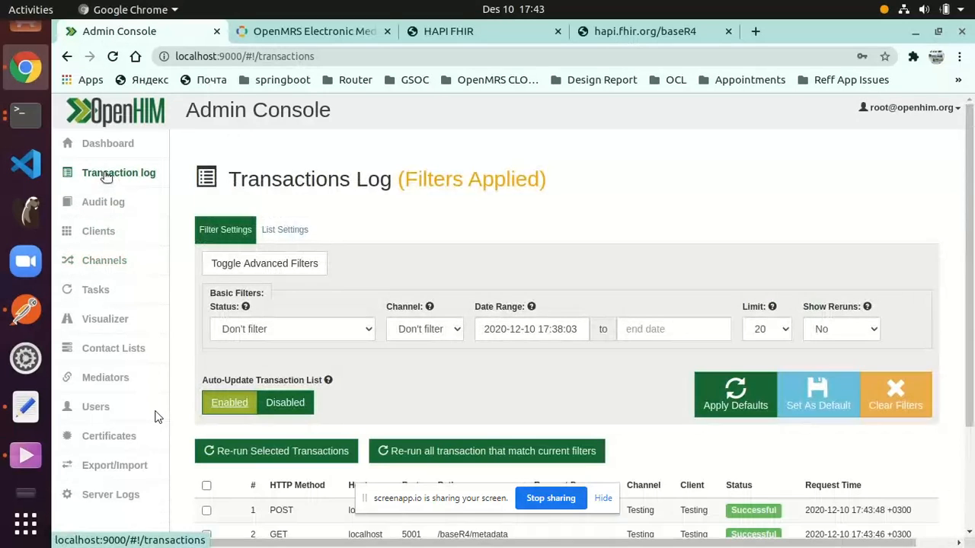
pyautogui.scroll(-2, 459, 222)
pyautogui.scroll(-1, 460, 221)
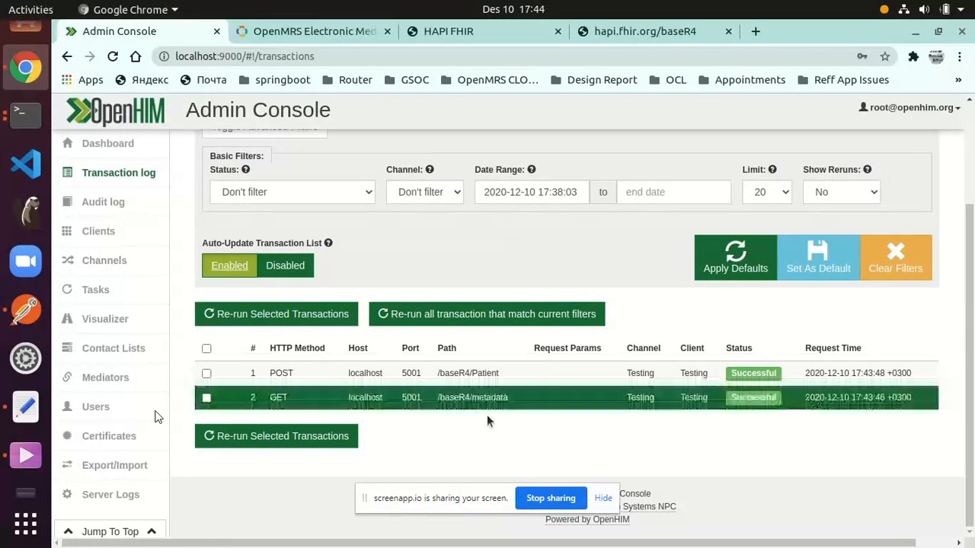
pyautogui.click(466, 405)
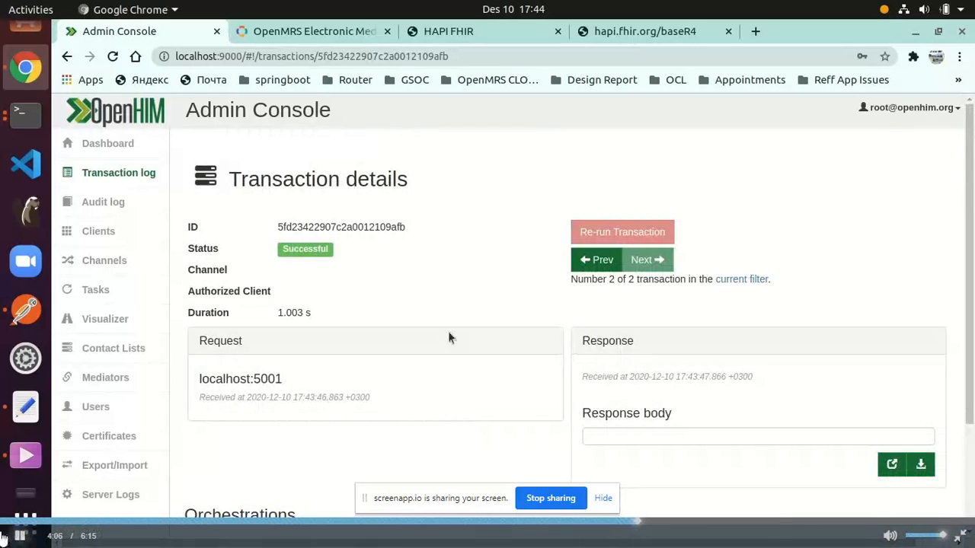
pyautogui.scroll(-3, 333, 358)
pyautogui.scroll(2, 477, 308)
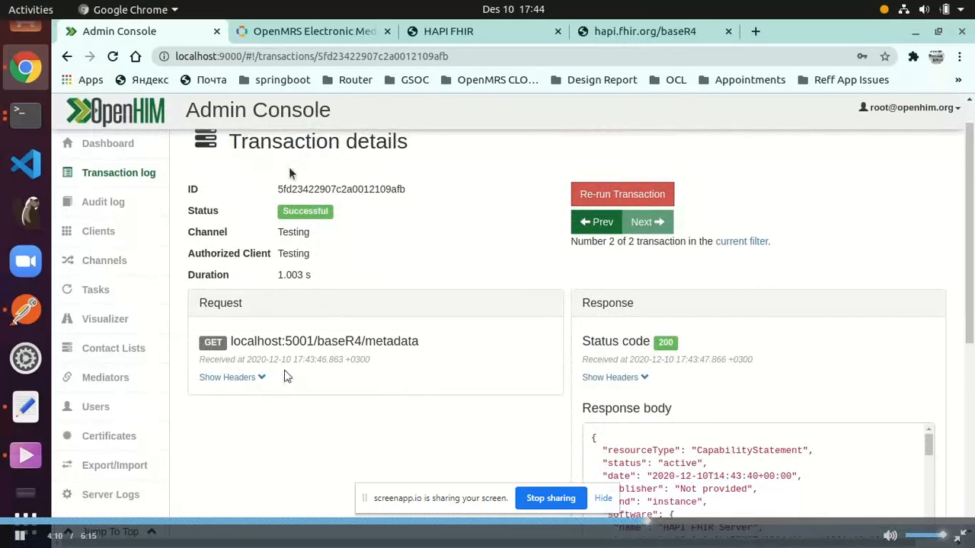
pyautogui.click(33, 535)
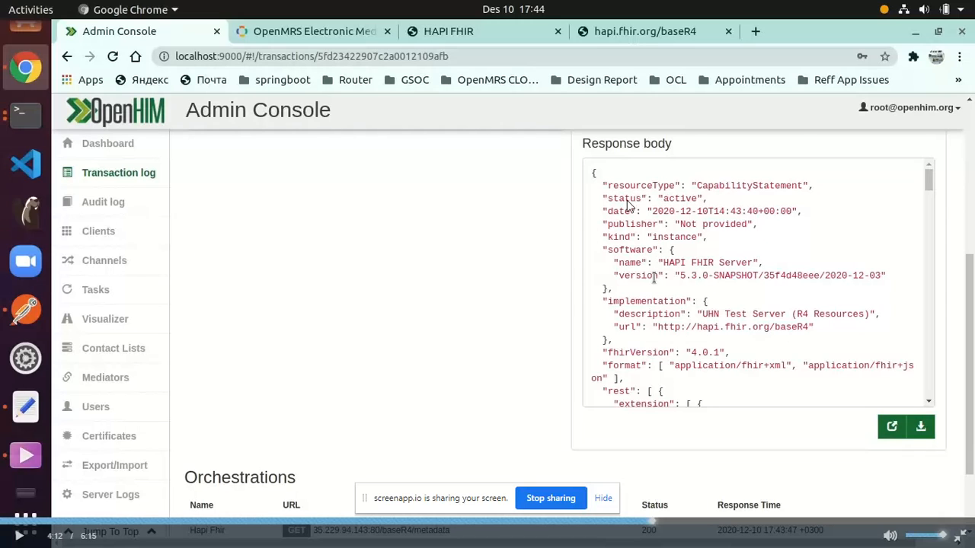
pyautogui.press('space')
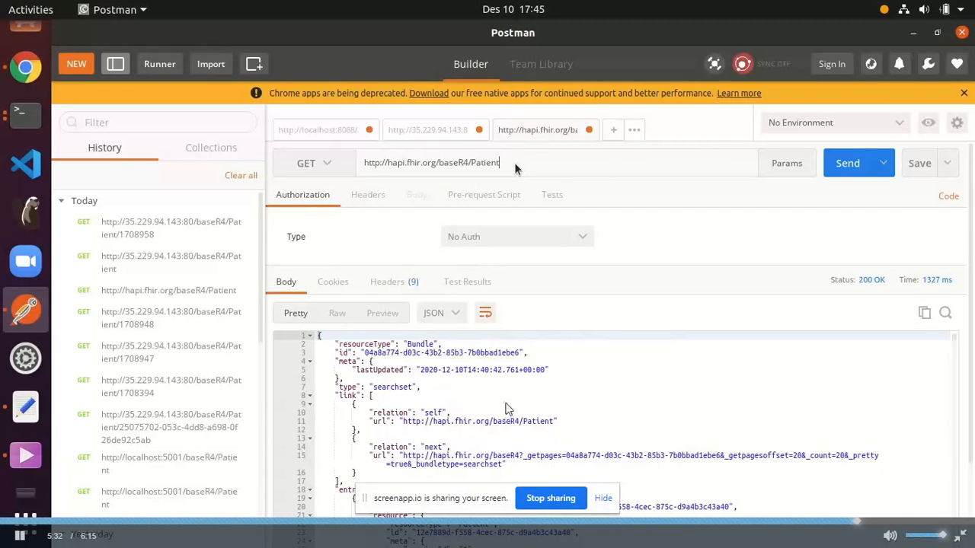
pyautogui.click(845, 163)
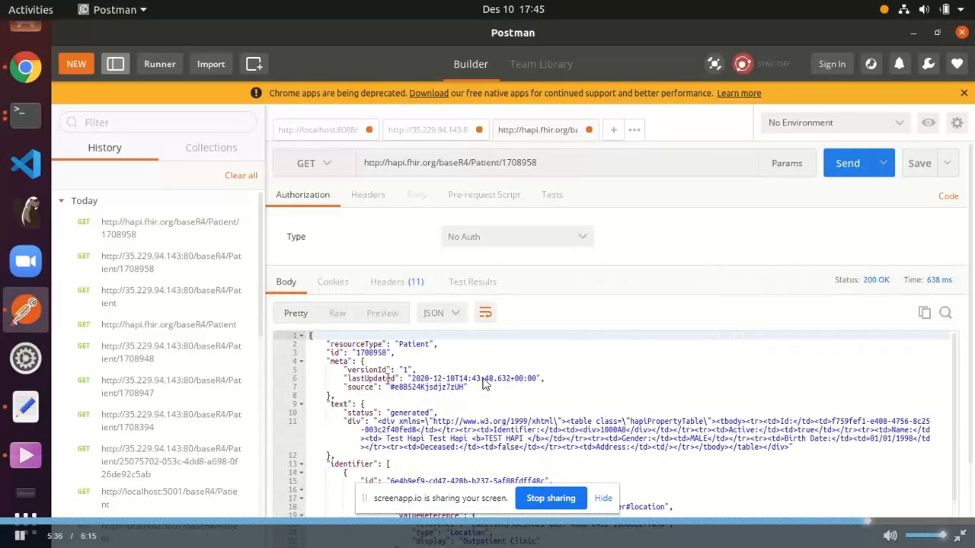
pyautogui.scroll(-5, 480, 358)
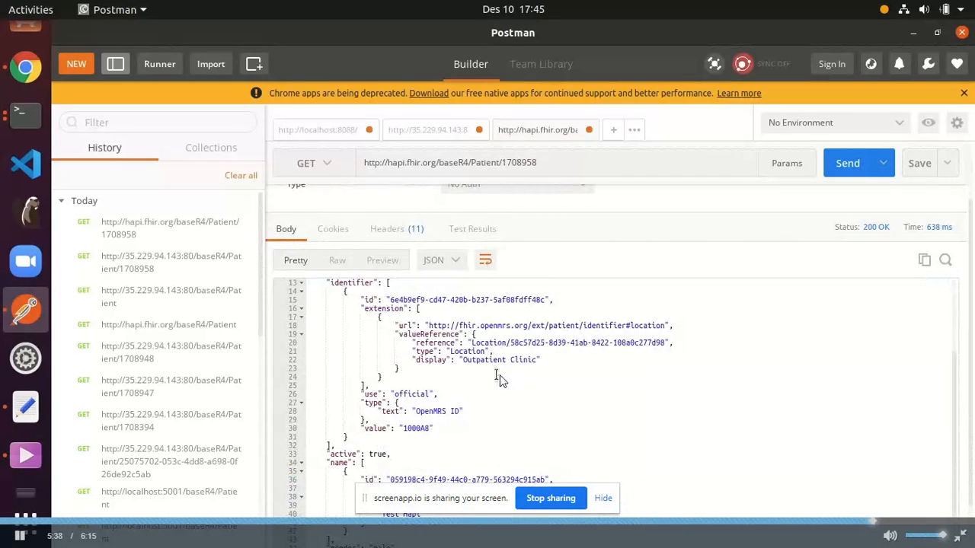
pyautogui.moveTo(403, 428); pyautogui.dragTo(431, 428)
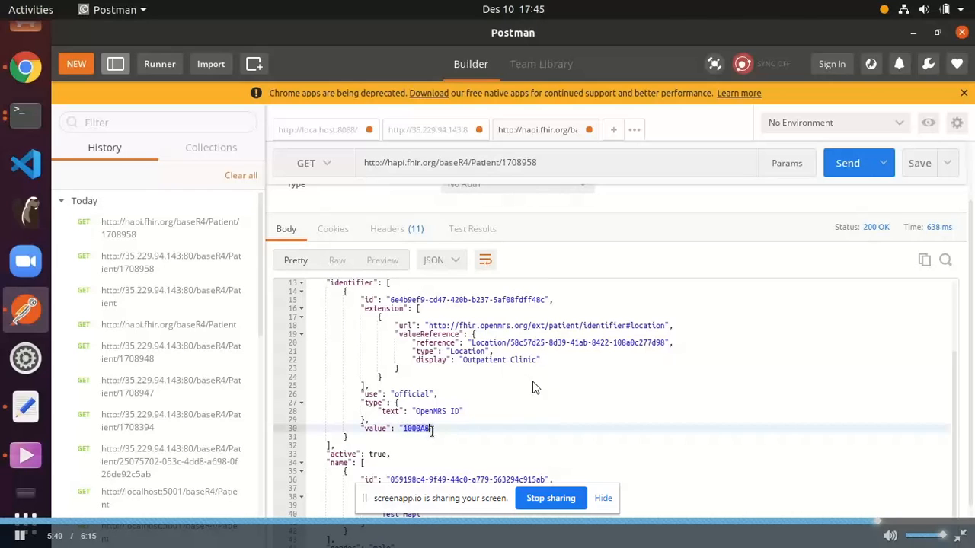
pyautogui.click(454, 427)
pyautogui.scroll(-3, 459, 421)
pyautogui.click(382, 377)
pyautogui.moveTo(383, 387); pyautogui.dragTo(413, 388)
pyautogui.click(447, 385)
pyautogui.scroll(-1, 495, 365)
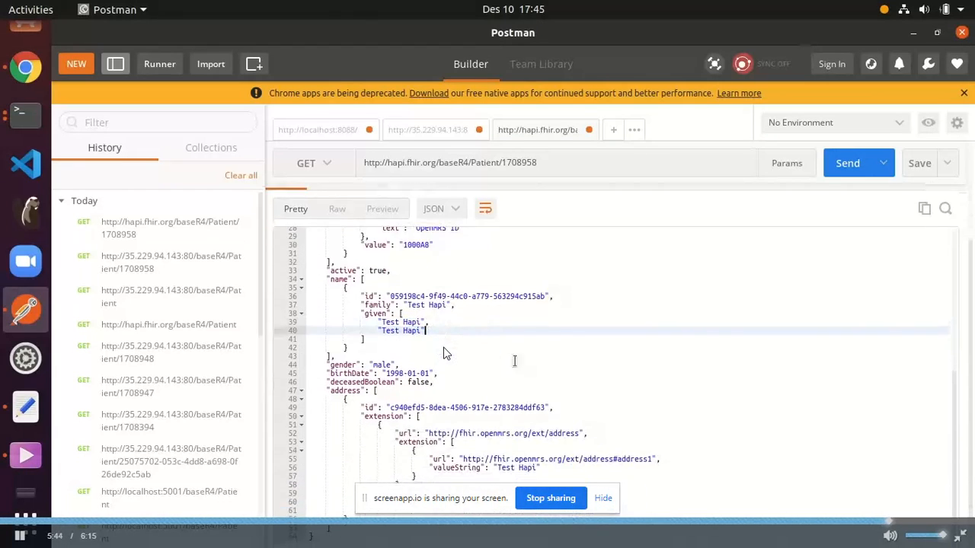